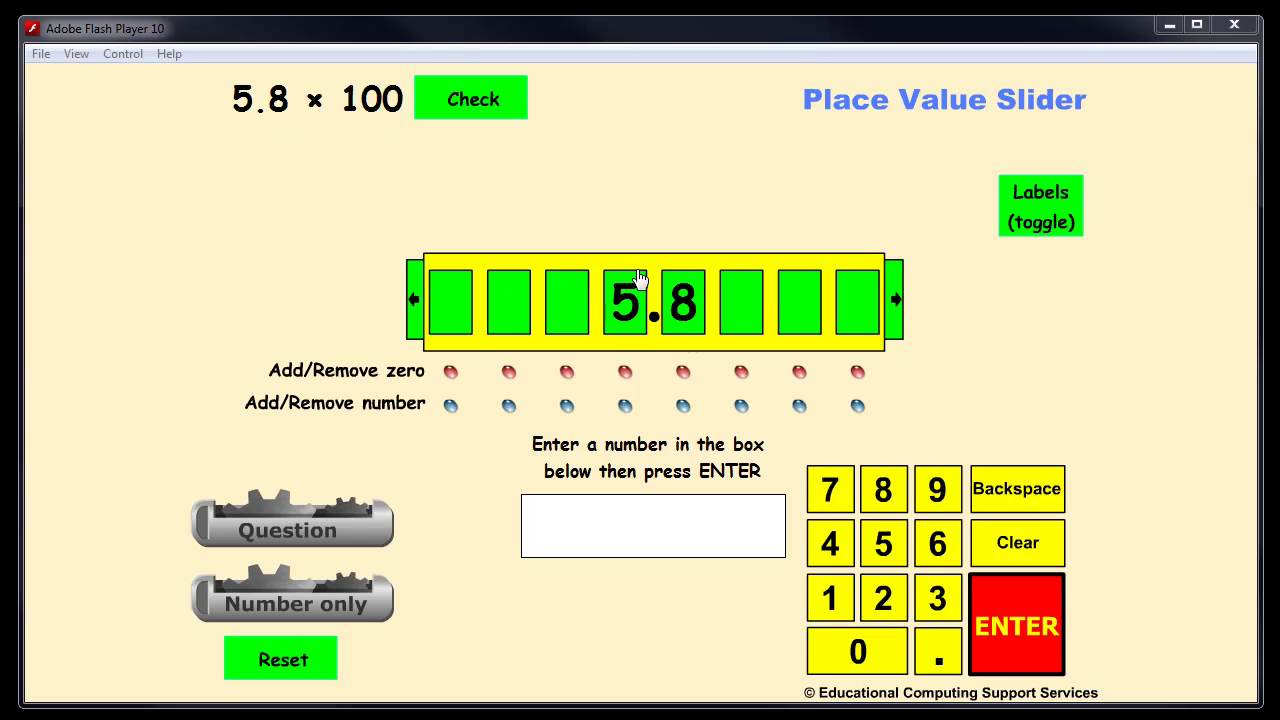
# - Turn on the place-value column labels, toggling them off and back on
pyautogui.click(1053, 221)
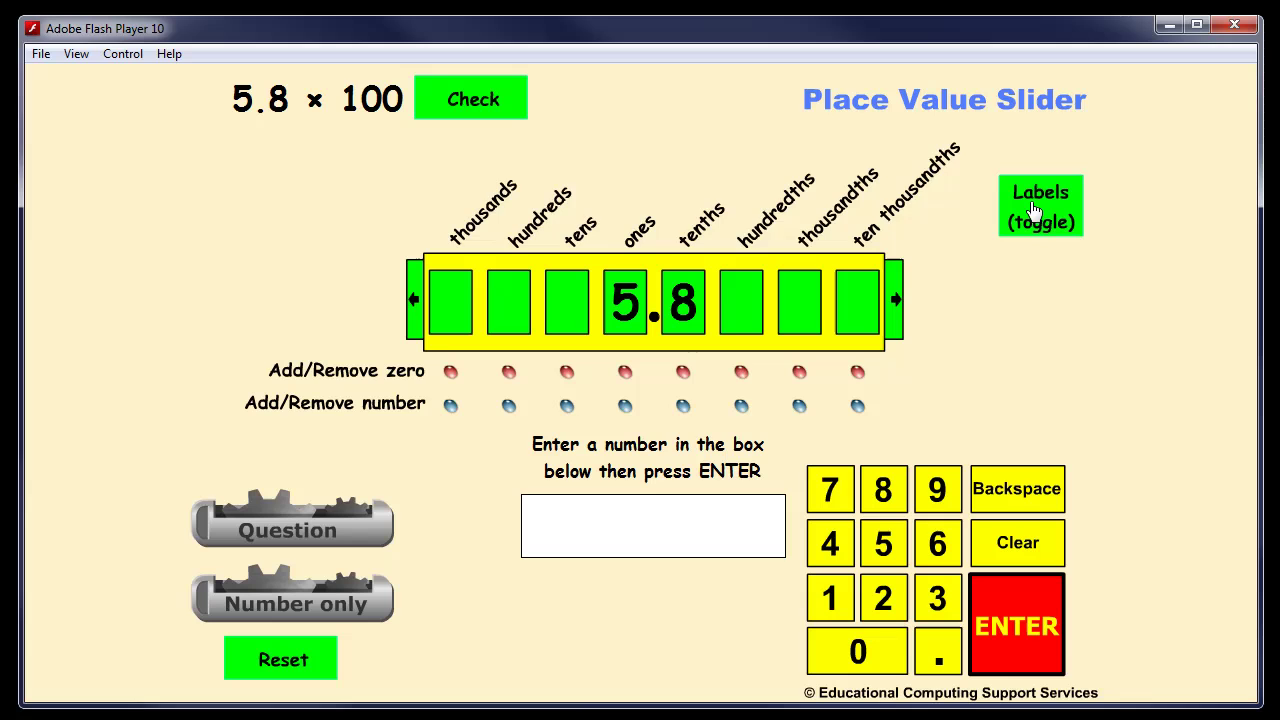
pyautogui.click(1040, 210)
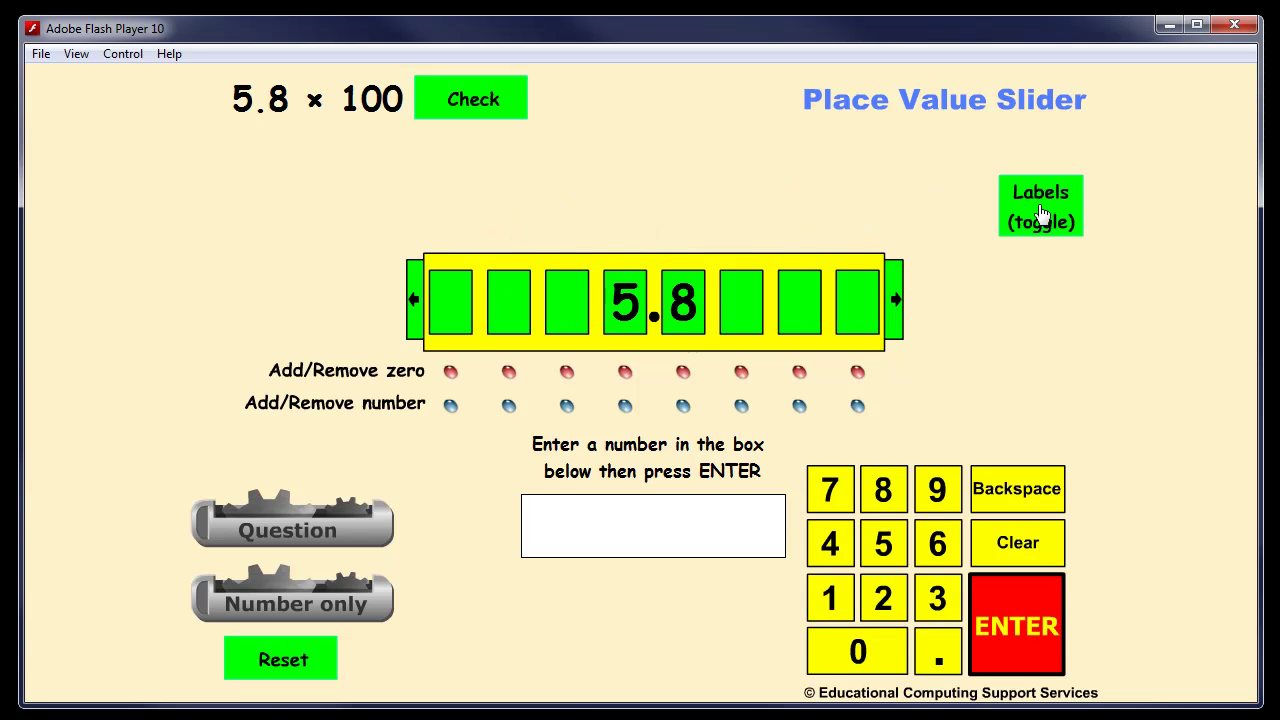
pyautogui.click(1040, 214)
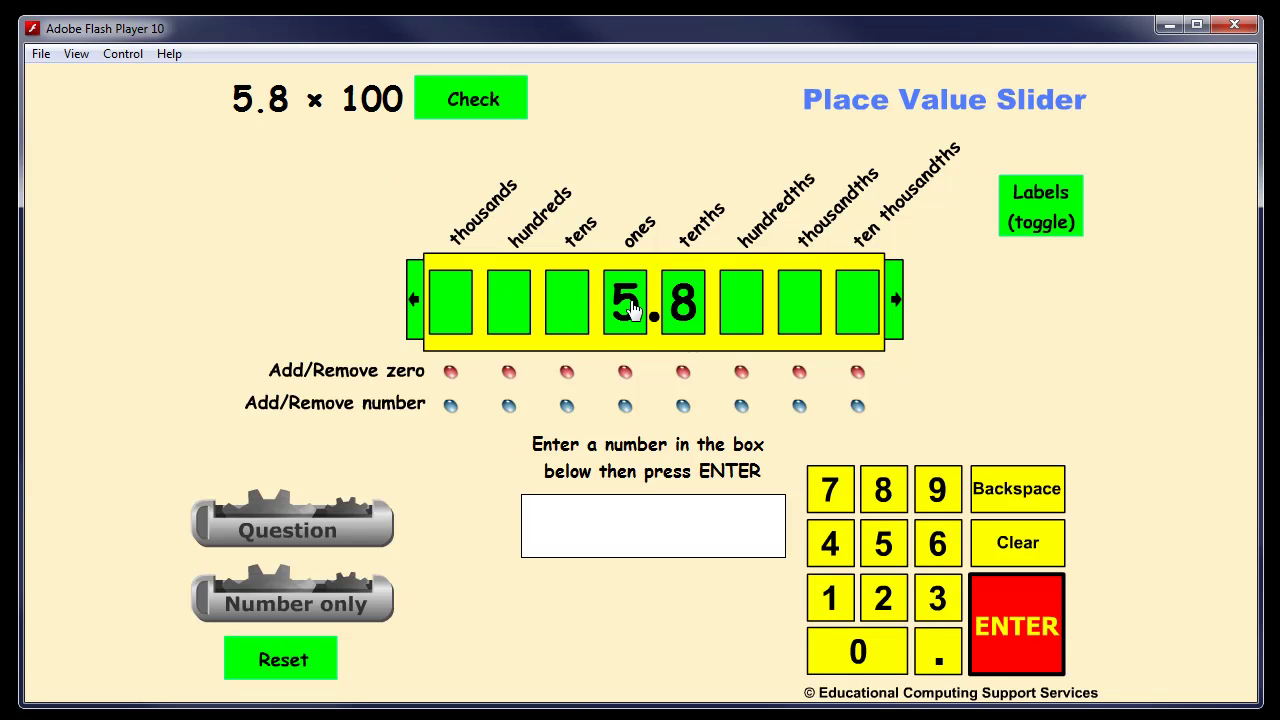
# - Shift 5.8 two places left and put a zero in the ones column to read 580
pyautogui.moveTo(631, 331); pyautogui.dragTo(515, 321)
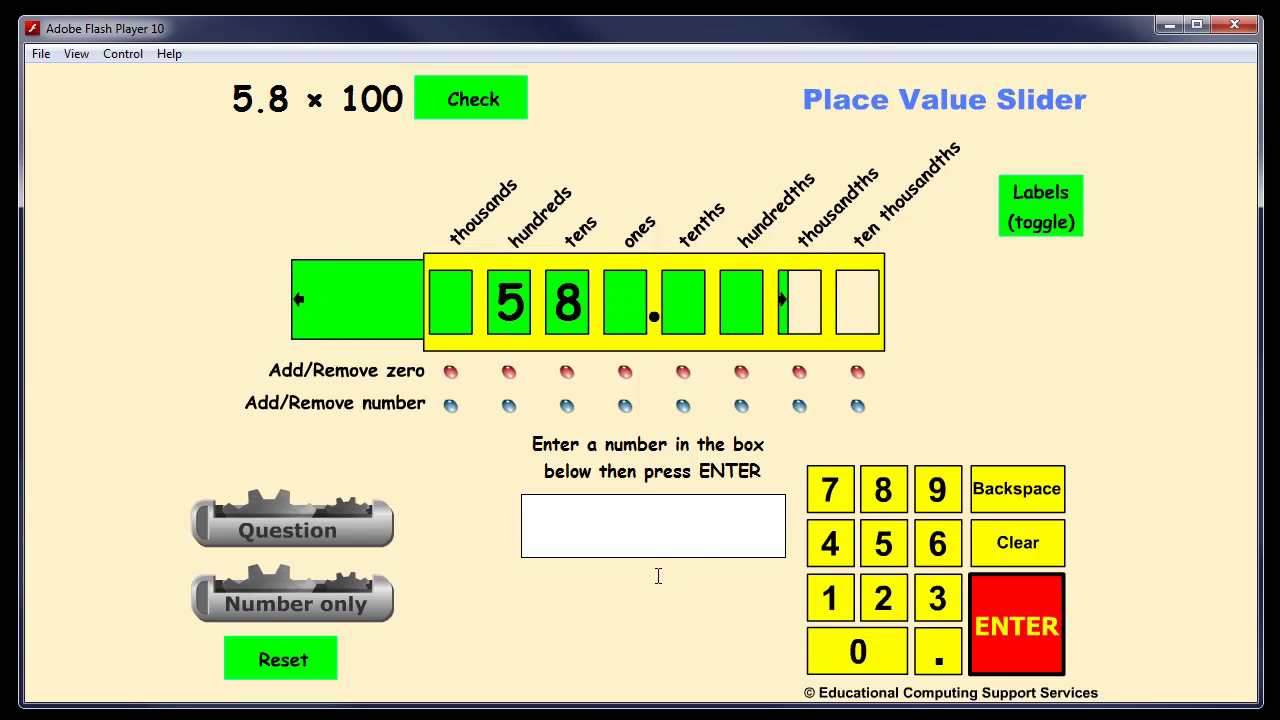
pyautogui.click(625, 377)
pyautogui.click(625, 375)
pyautogui.click(626, 377)
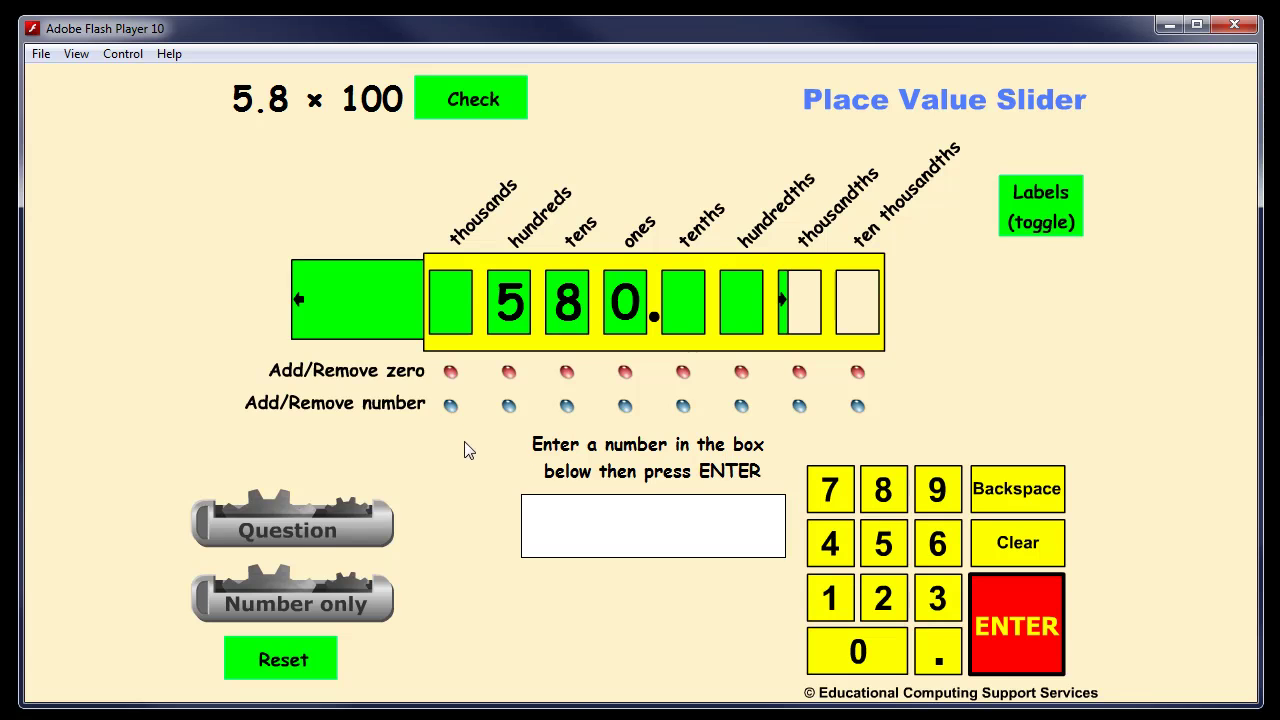
# - Cycle questions to 4.6 ÷ 10, shift 4.6 one place right, add a ones zero for 0.46
pyautogui.click(317, 540)
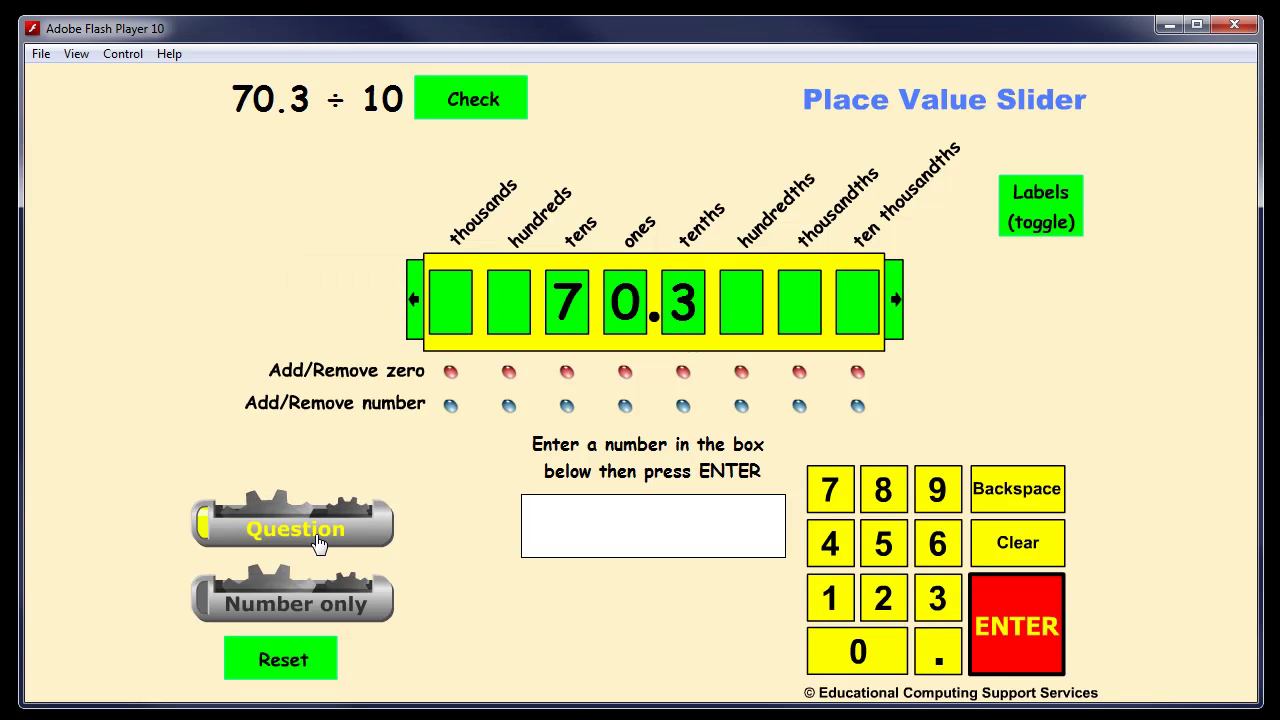
pyautogui.click(318, 541)
pyautogui.click(319, 542)
pyautogui.click(320, 543)
pyautogui.click(320, 543)
pyautogui.click(320, 543)
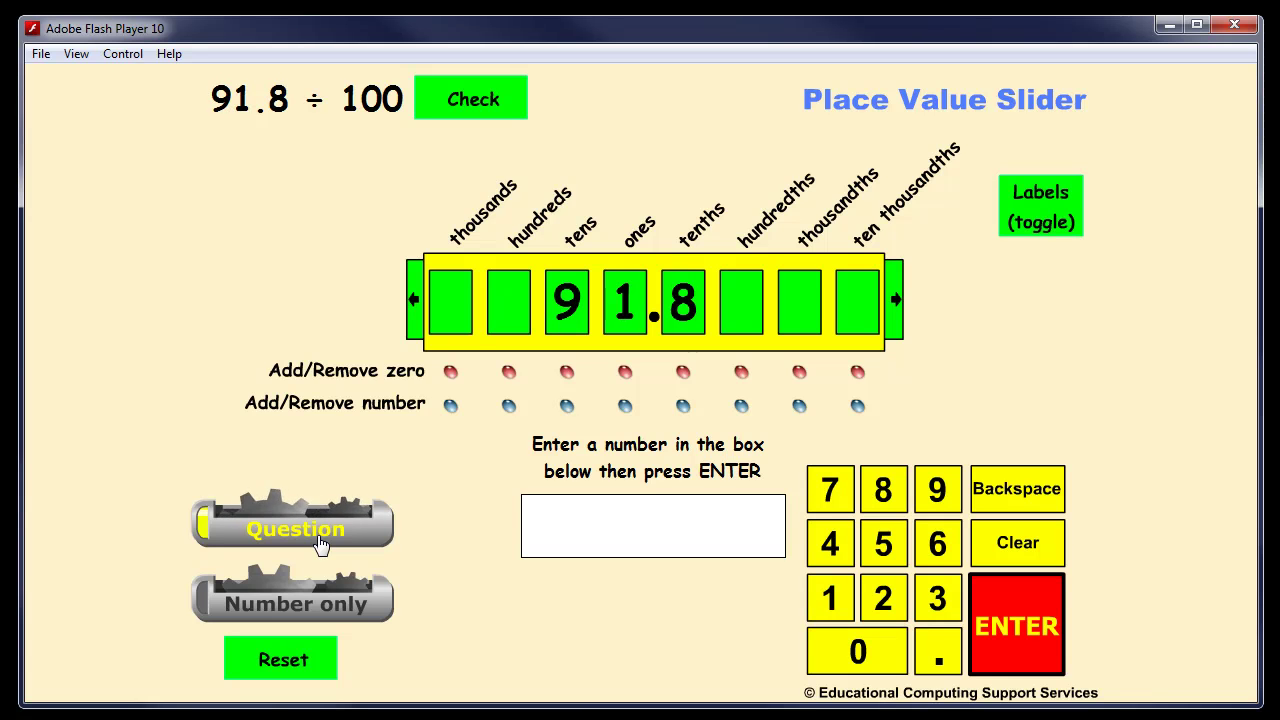
pyautogui.click(320, 543)
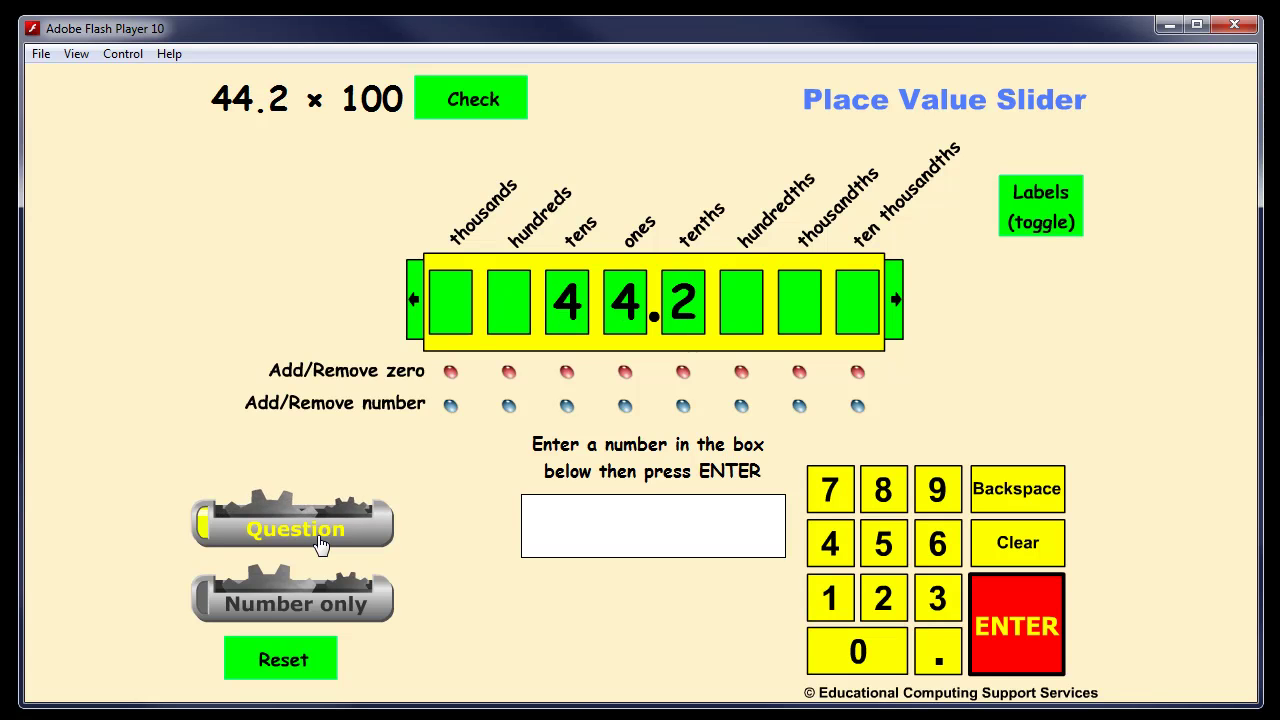
pyautogui.click(320, 543)
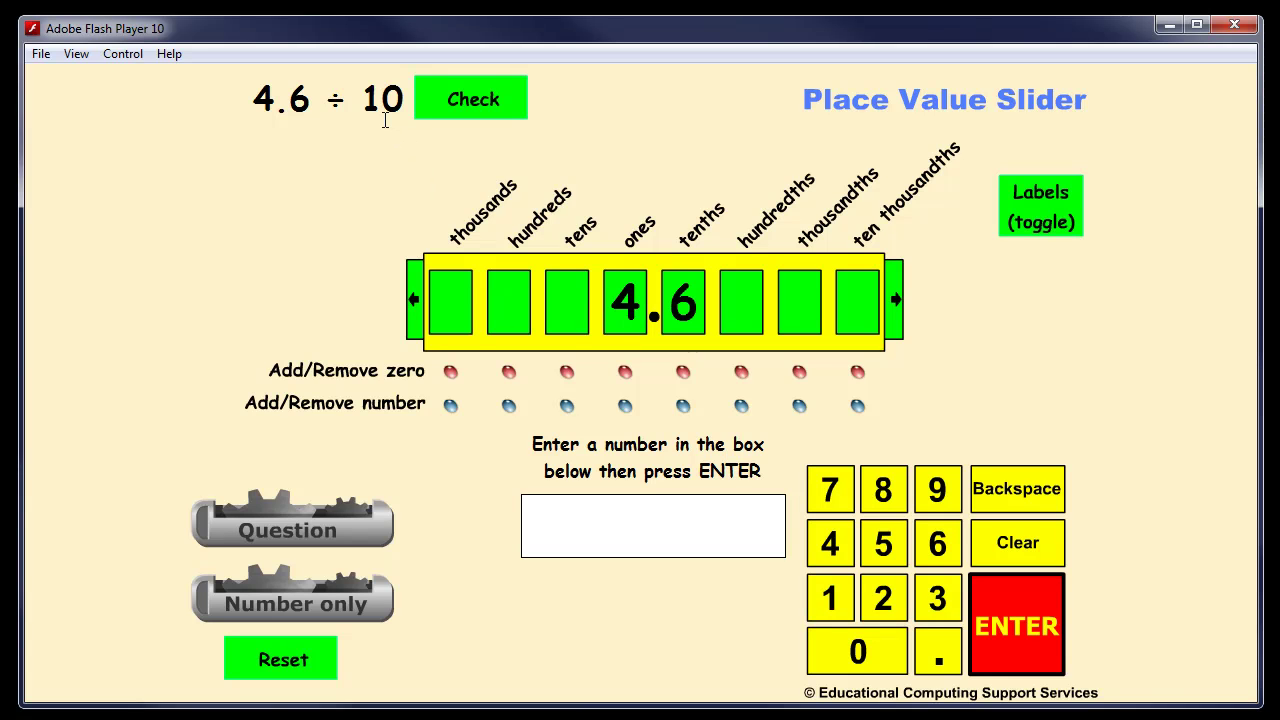
pyautogui.moveTo(636, 306); pyautogui.dragTo(697, 312)
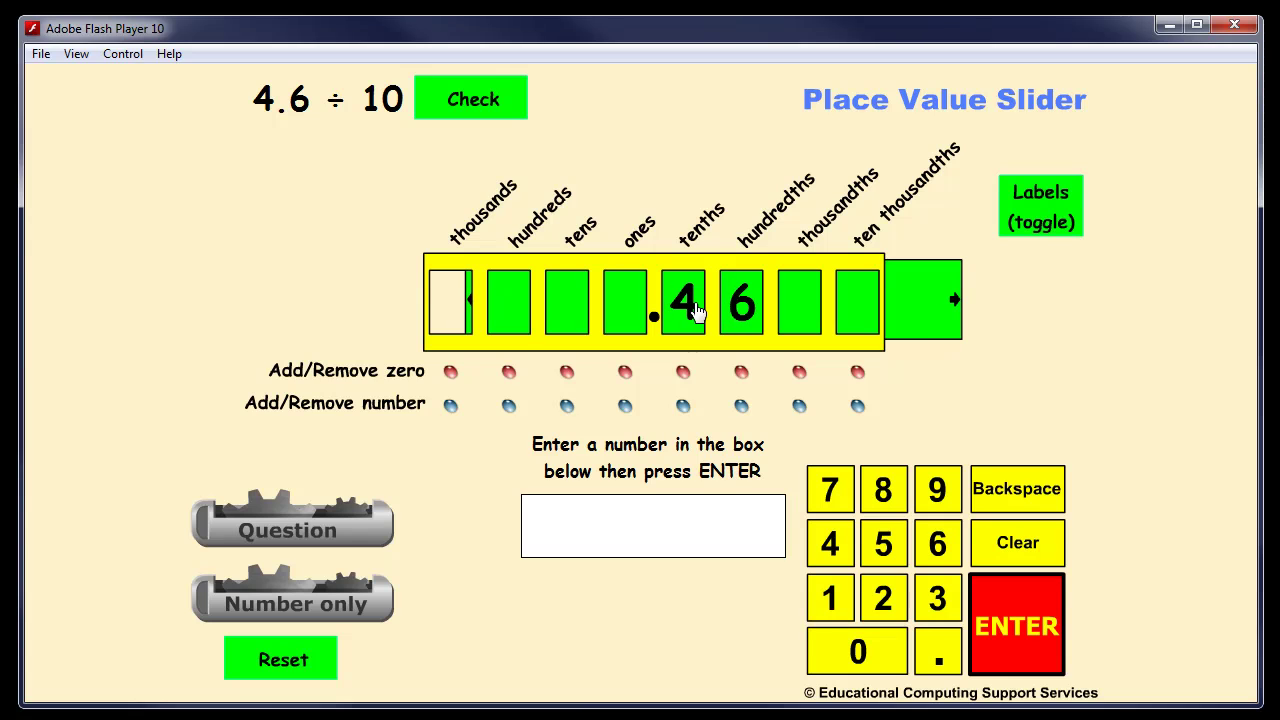
pyautogui.click(625, 371)
# - Reset the slider, load a random number (1.28) and shift it left
pyautogui.click(292, 668)
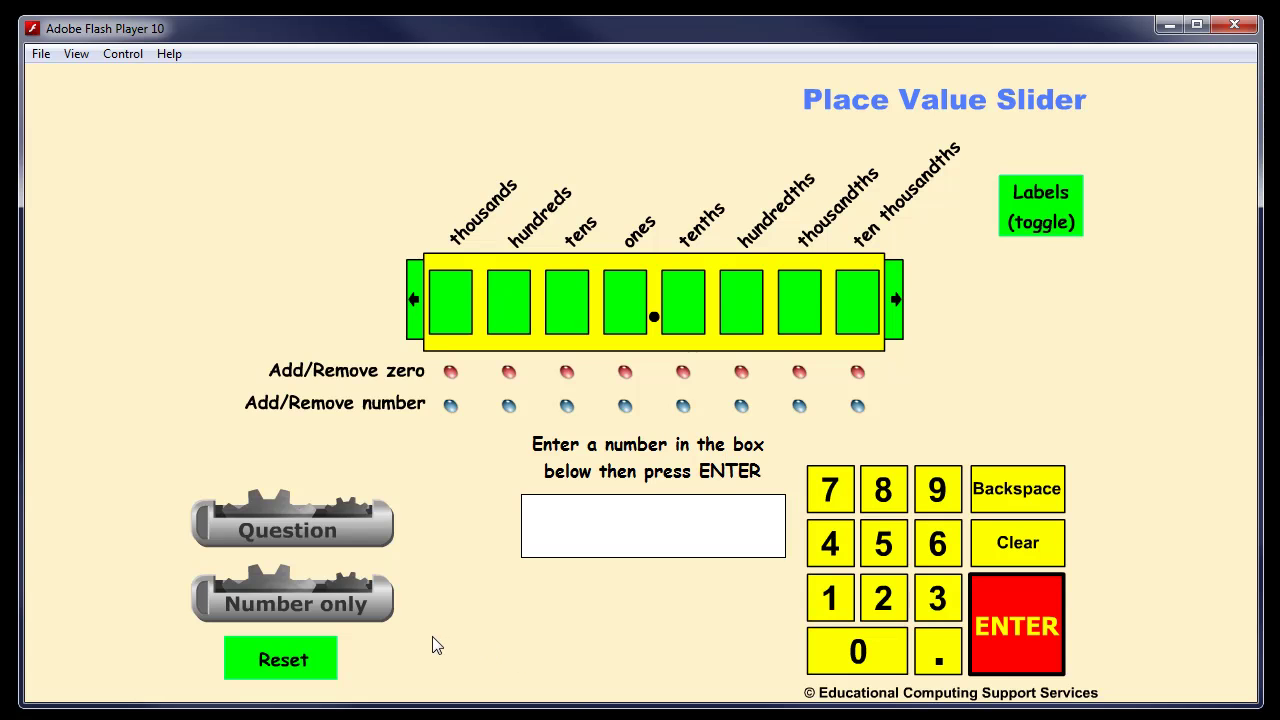
pyautogui.click(320, 606)
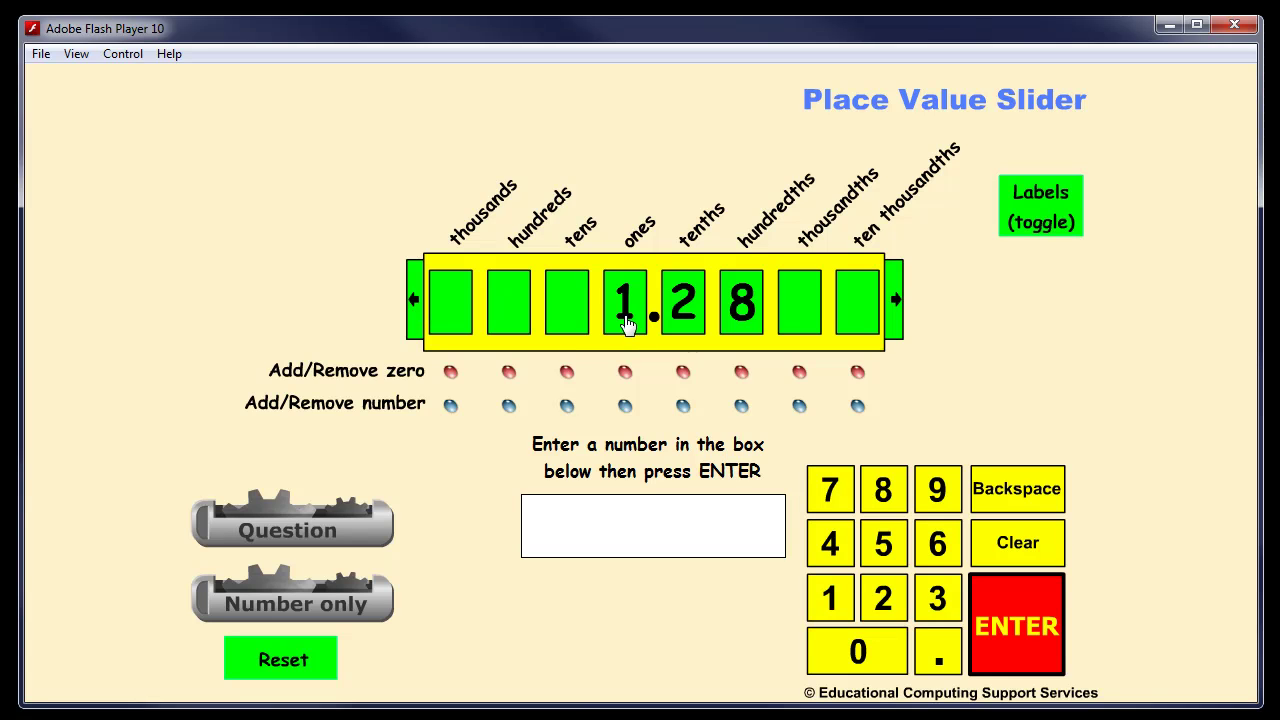
pyautogui.moveTo(625, 325); pyautogui.dragTo(514, 323)
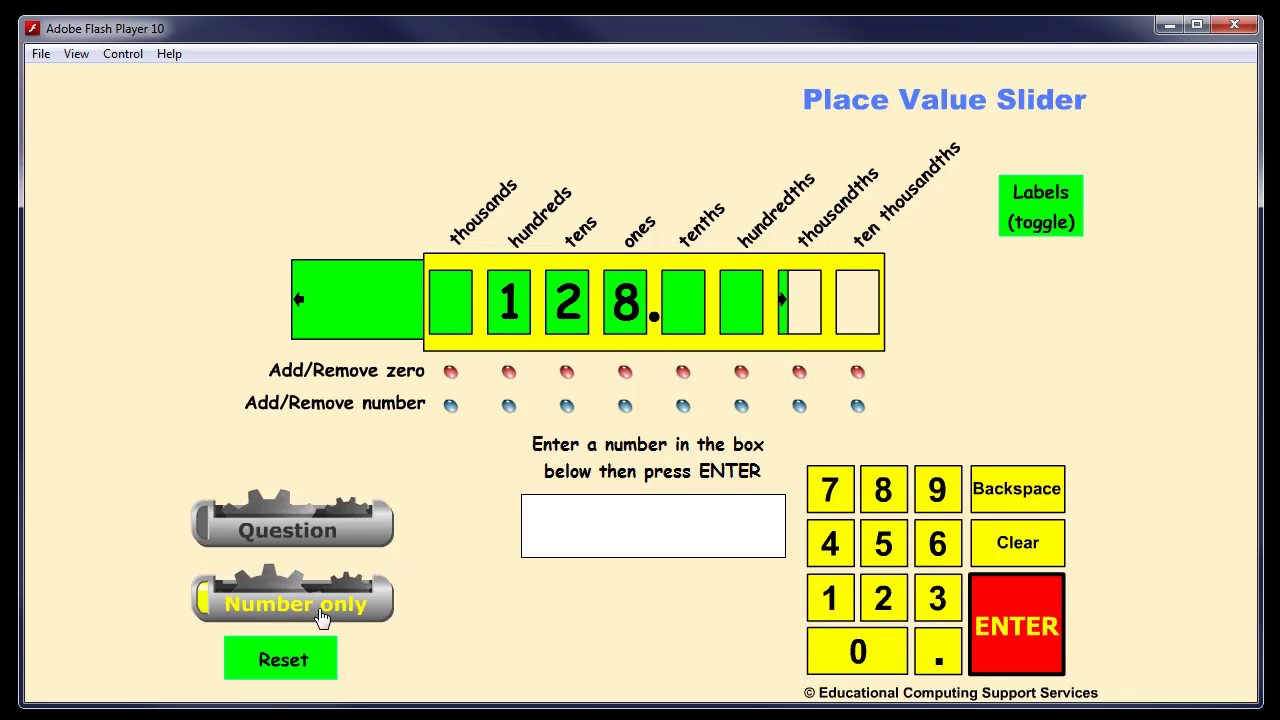
# - Load 72.22, shift it two places right and add a ones zero to read 0.7222
pyautogui.click(324, 616)
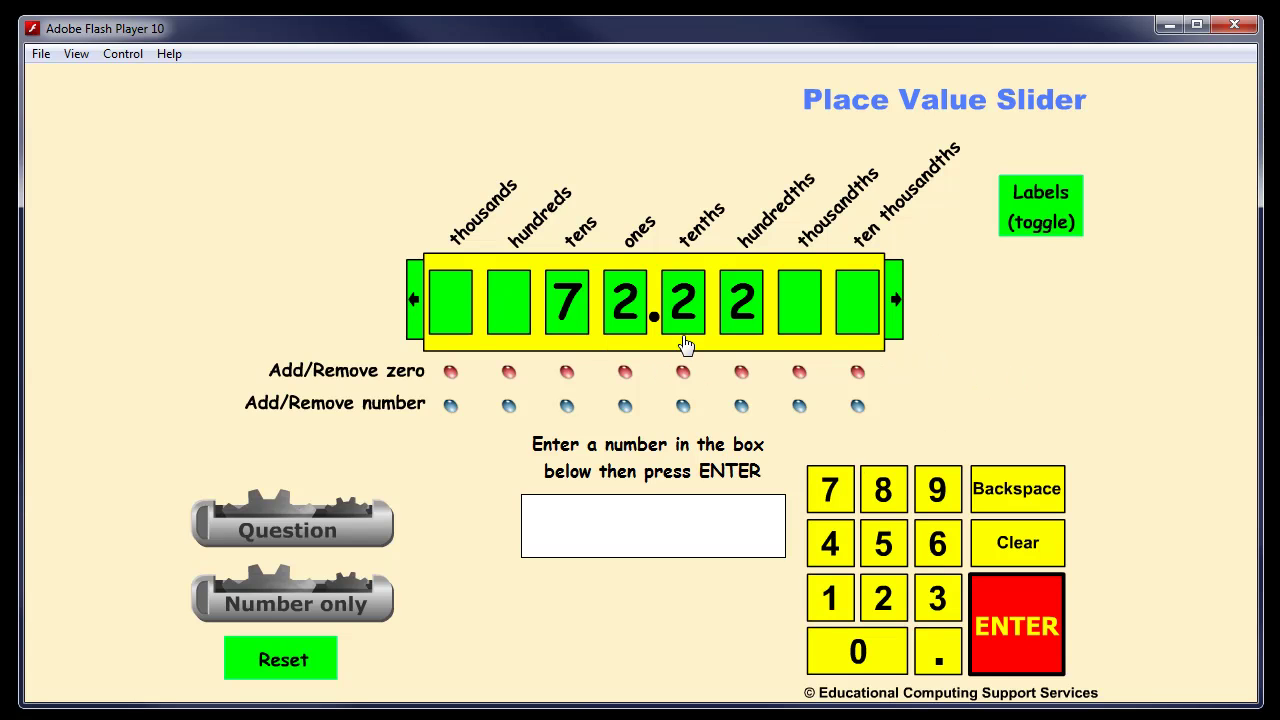
pyautogui.moveTo(898, 326); pyautogui.dragTo(957, 314)
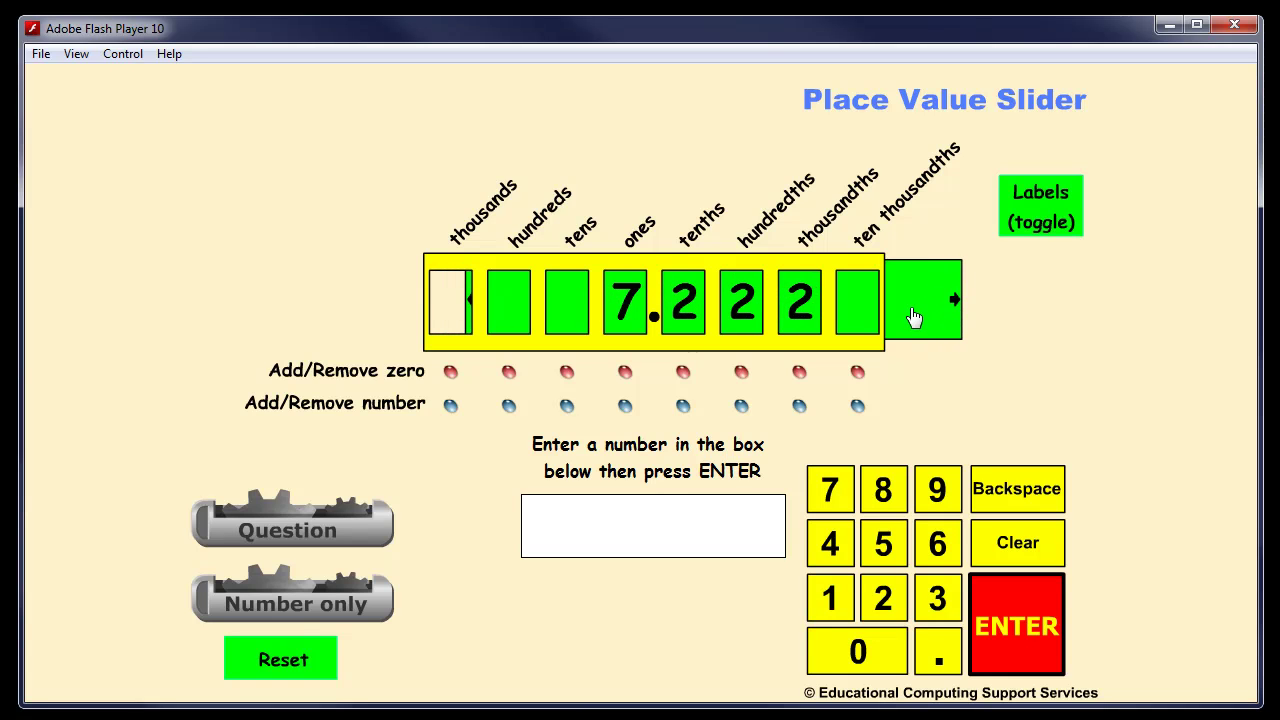
pyautogui.moveTo(917, 316); pyautogui.dragTo(977, 302)
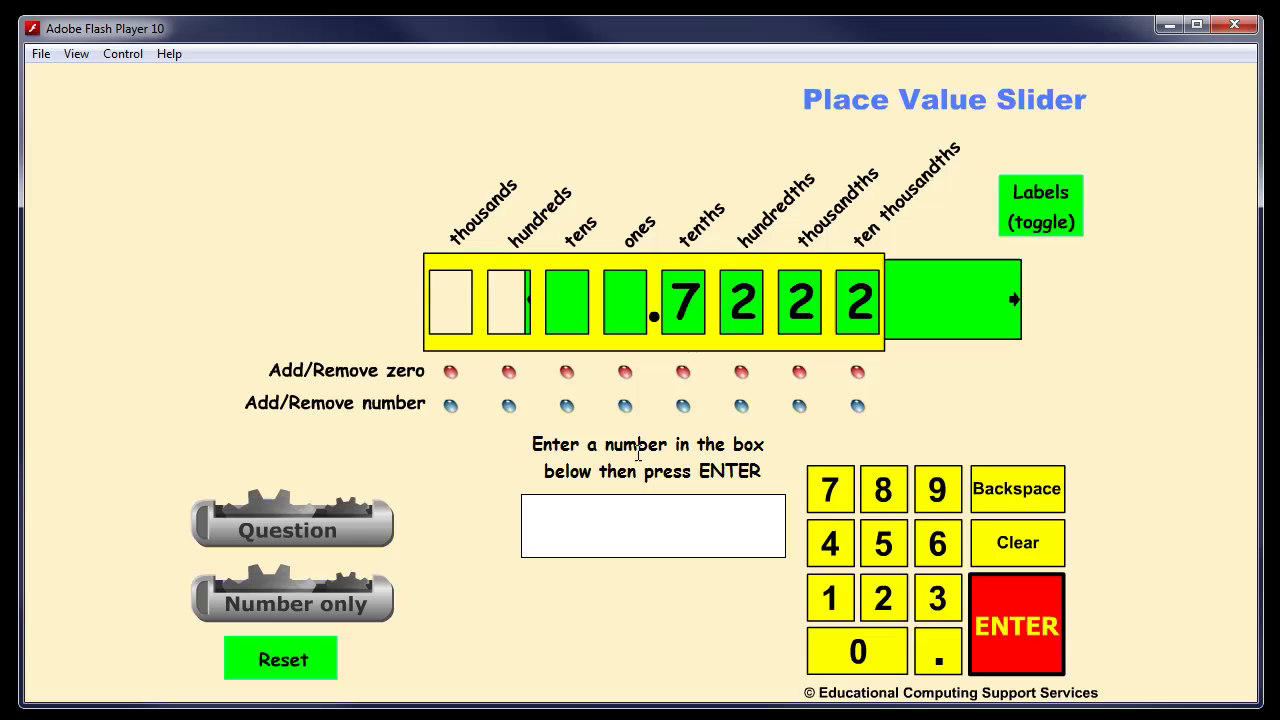
pyautogui.click(625, 372)
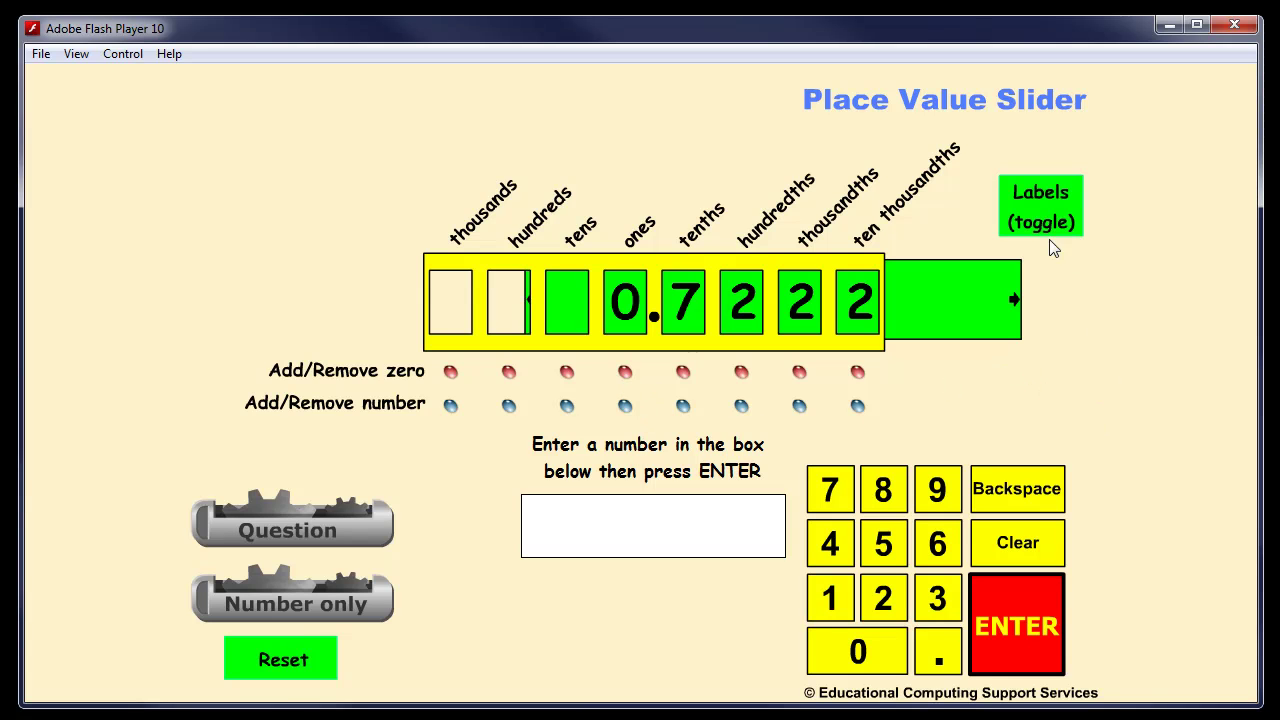
# - Reset, key 45.2 into the slider and shift it one place right to read 4.52
pyautogui.click(290, 668)
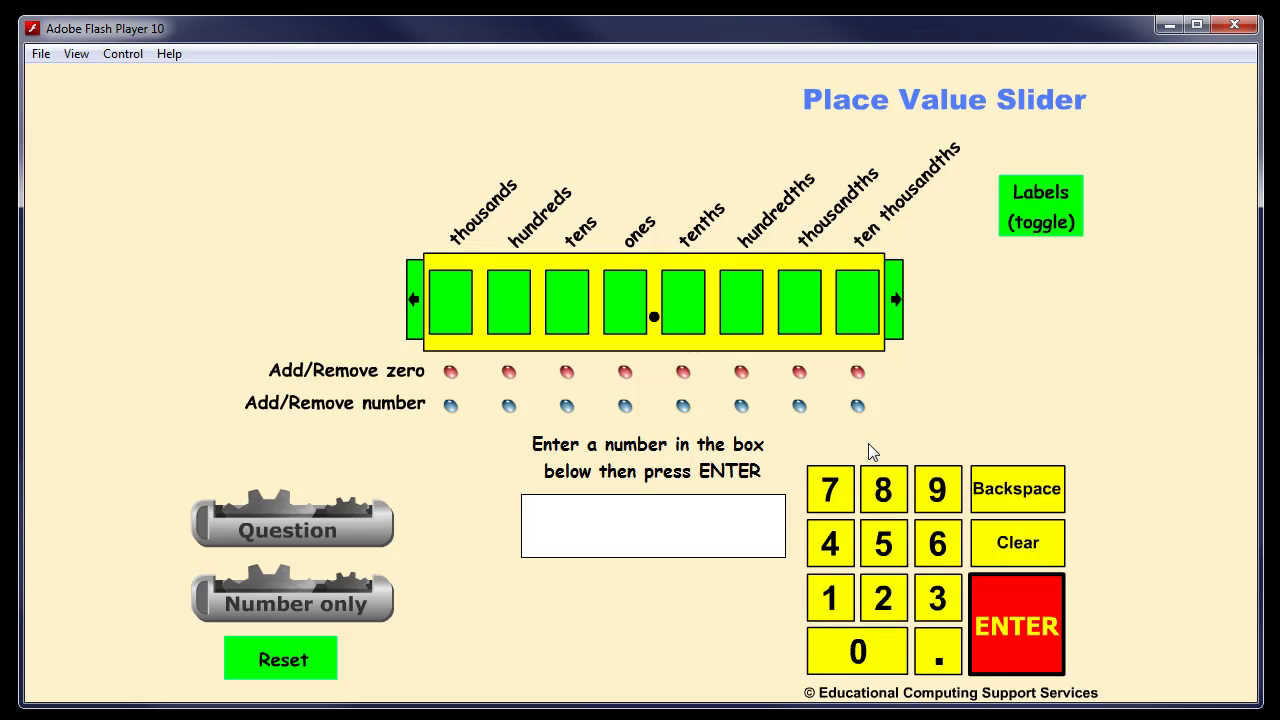
pyautogui.click(831, 544)
pyautogui.click(886, 551)
pyautogui.click(938, 658)
pyautogui.click(884, 598)
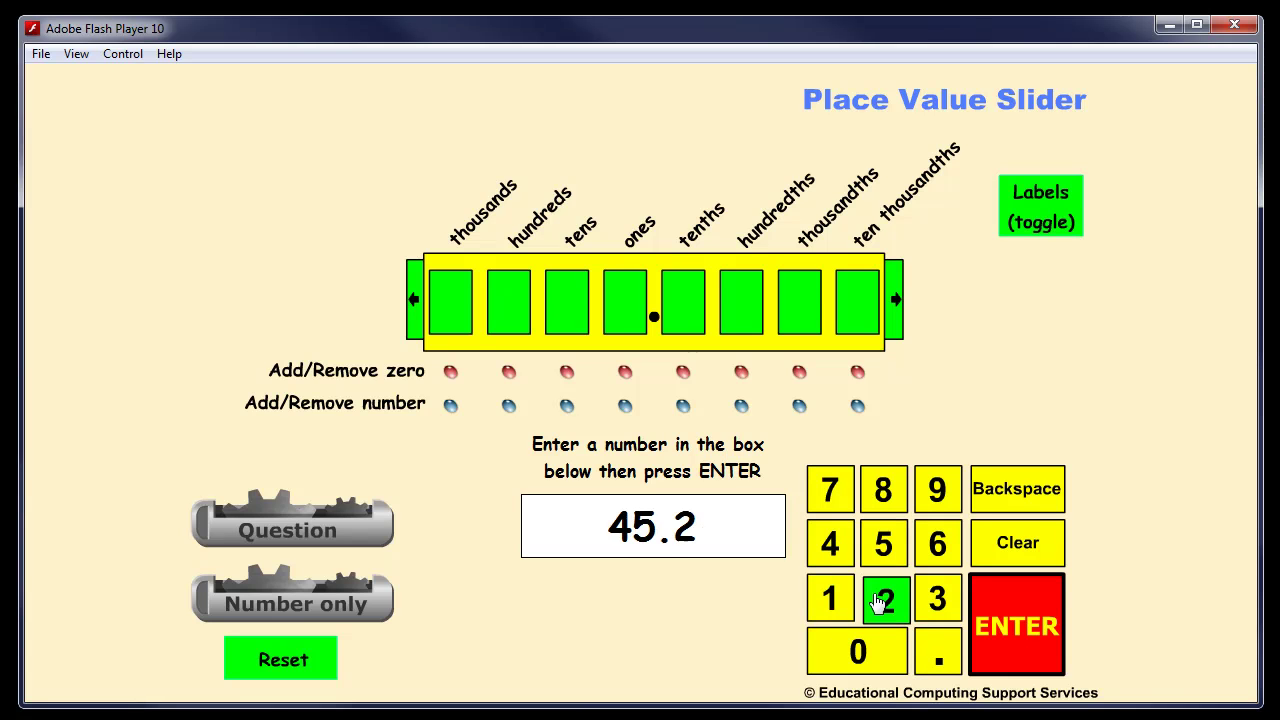
pyautogui.click(1013, 645)
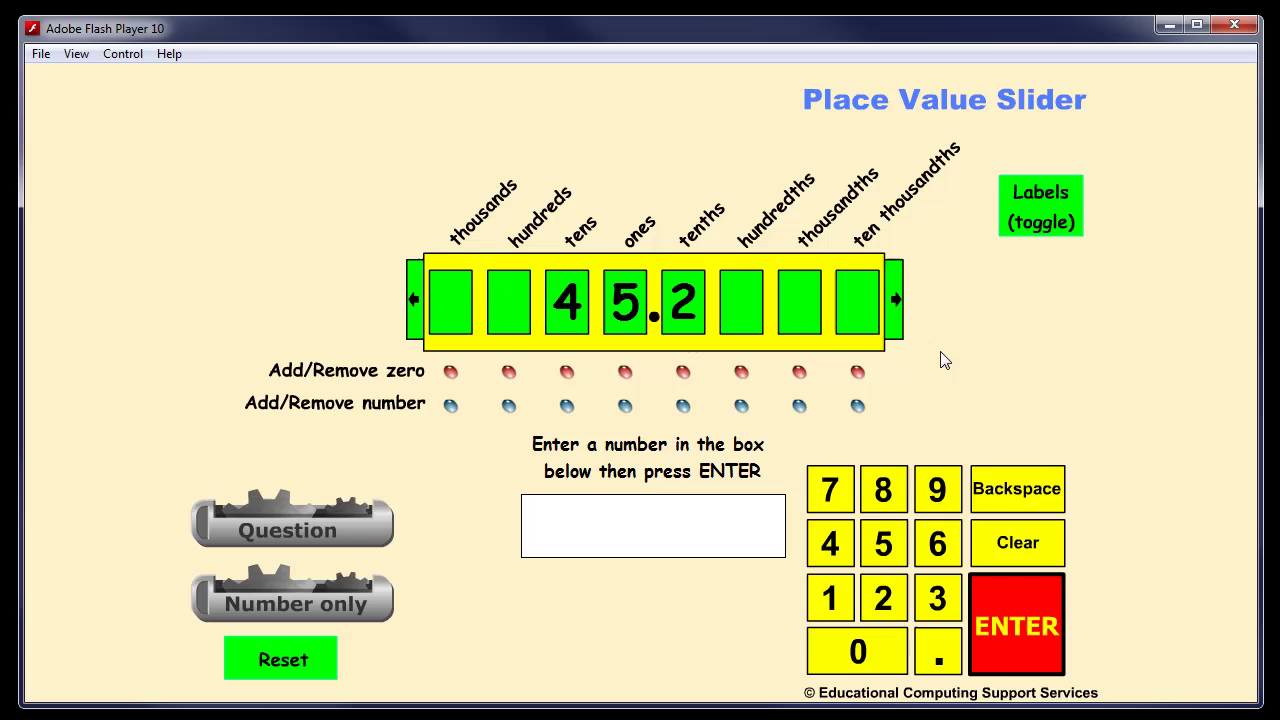
pyautogui.click(900, 338)
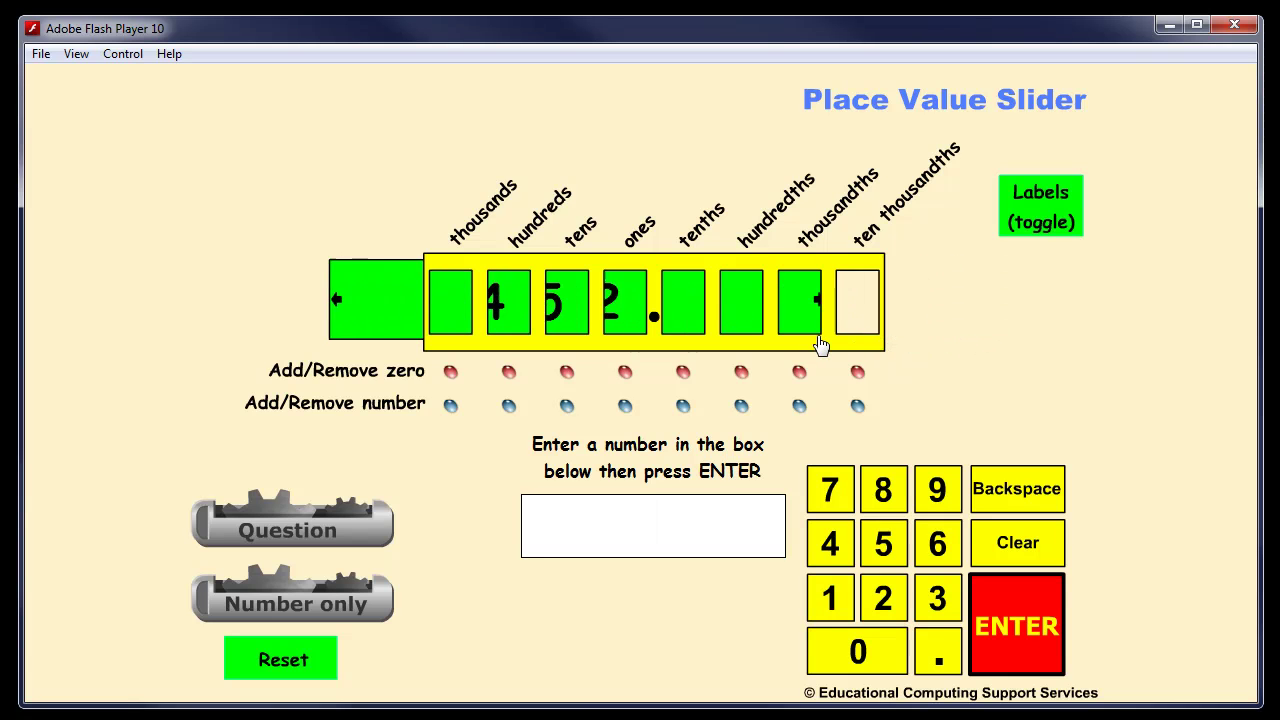
pyautogui.moveTo(983, 341); pyautogui.dragTo(957, 368)
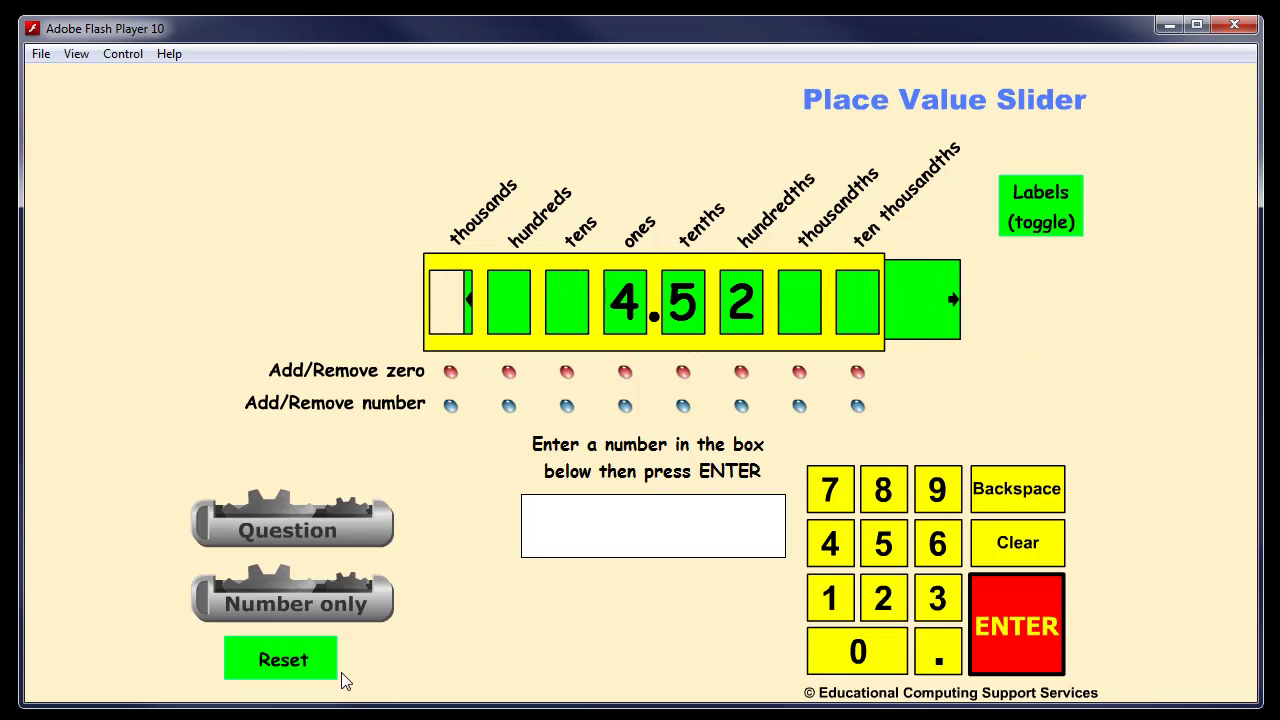
# - Reset, enter 9, load a random number, then generate the question 63.9 × 100
pyautogui.click(290, 665)
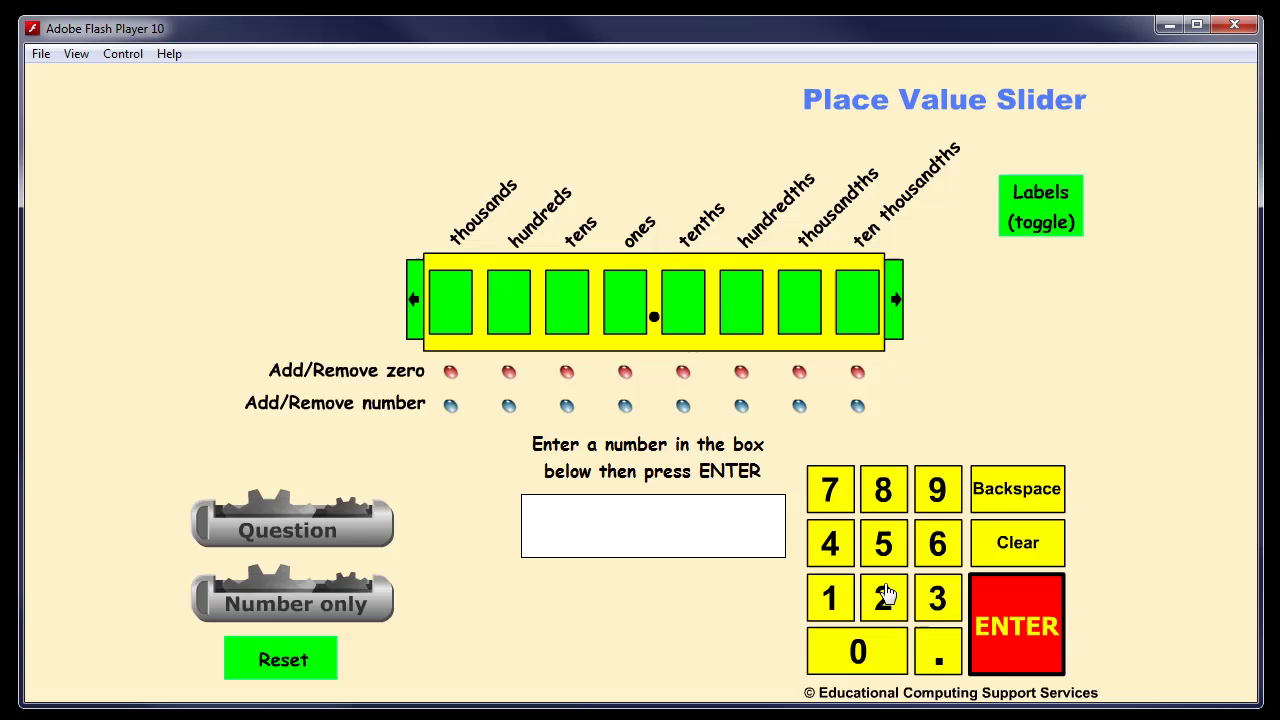
pyautogui.click(946, 495)
pyautogui.click(1024, 620)
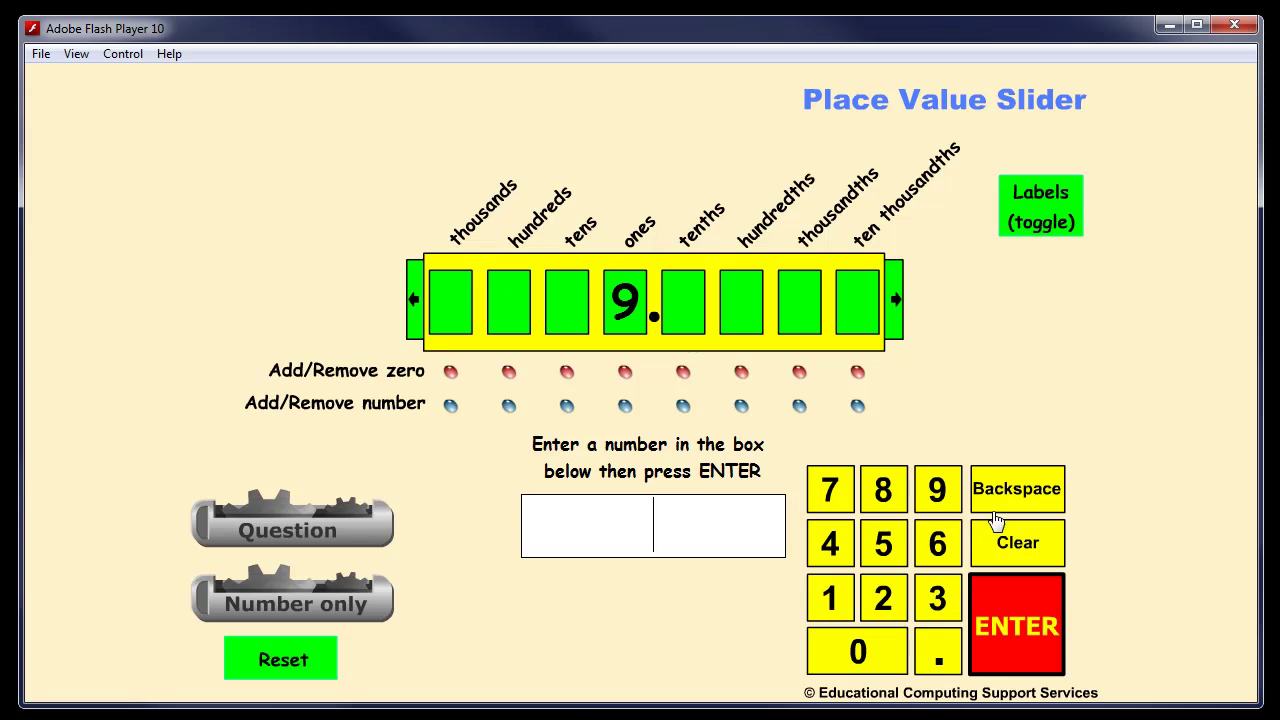
pyautogui.click(335, 606)
pyautogui.click(318, 531)
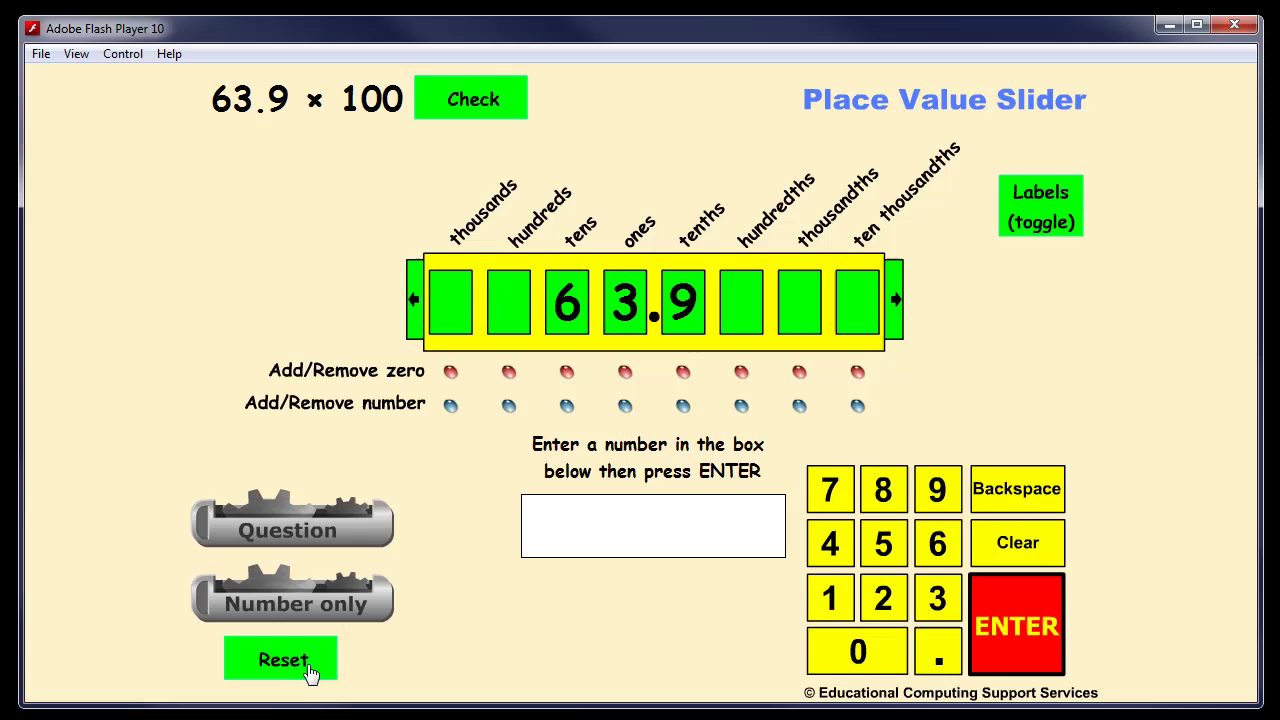